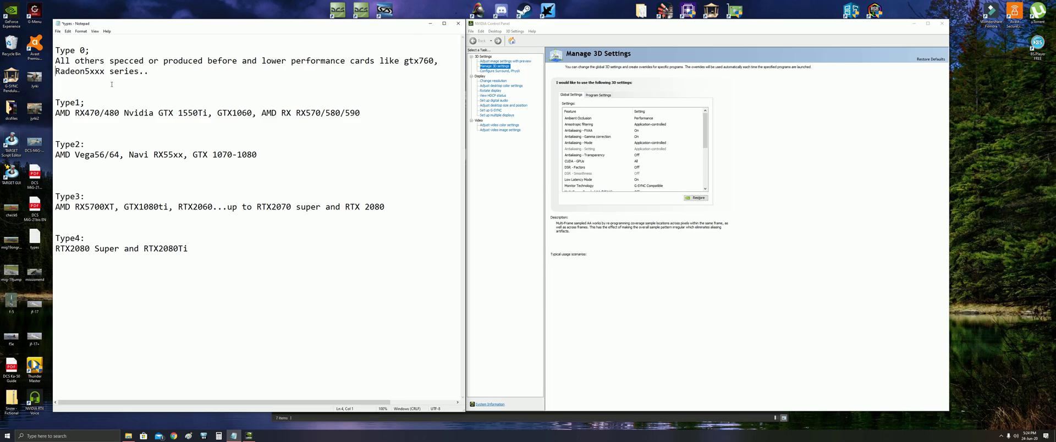
Step: Examine the global 3D setting for image sharpening and the available choices for ambient occlusion
mouse_move(667, 116)
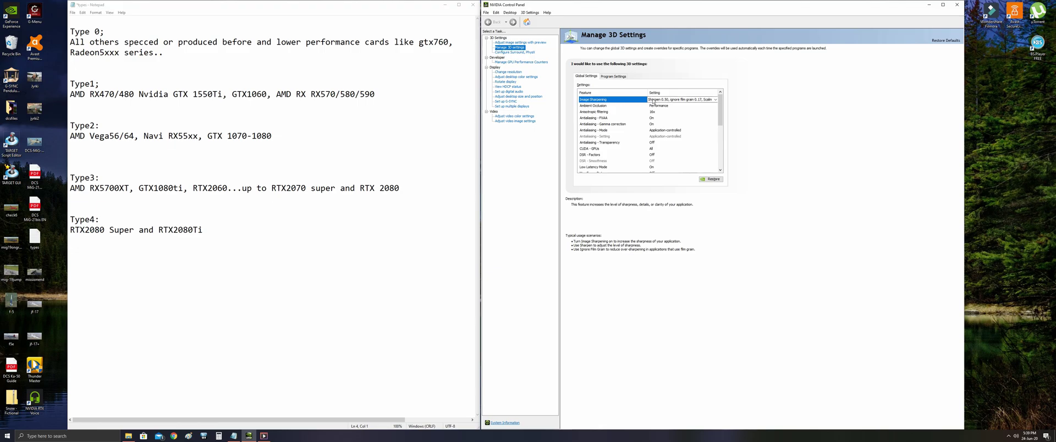
click(670, 101)
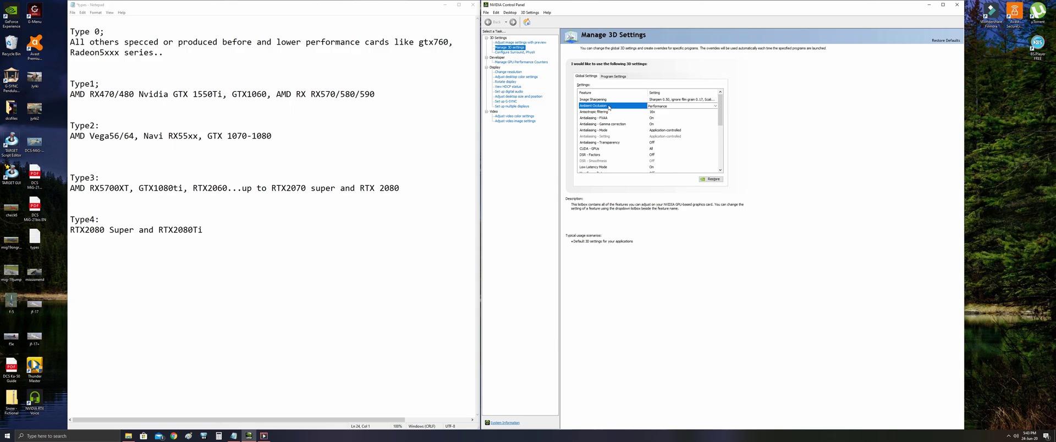
click(609, 108)
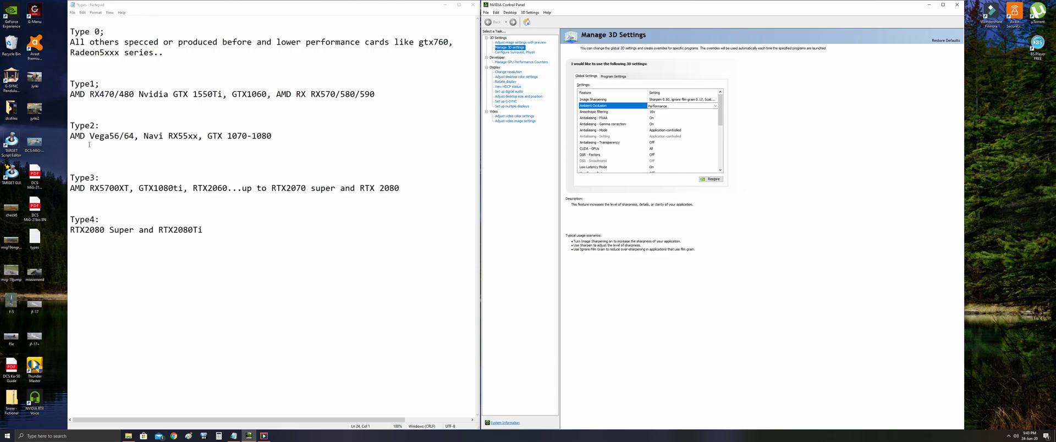
click(662, 106)
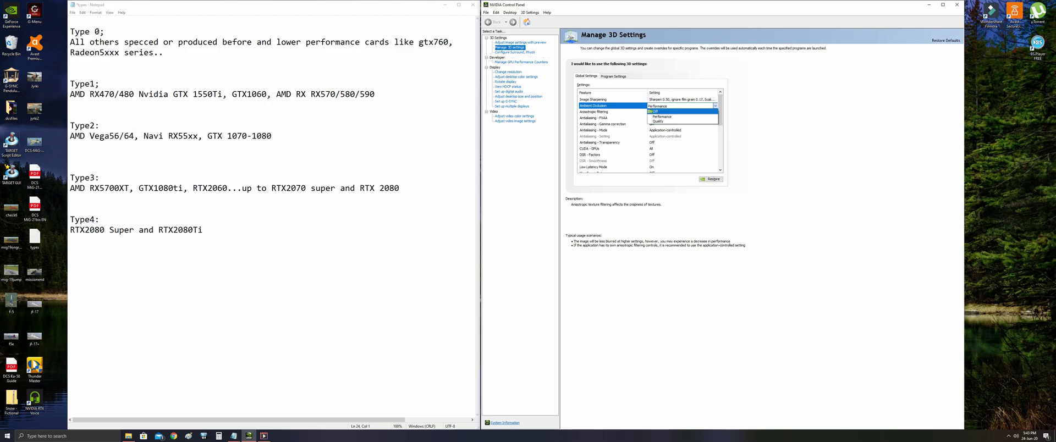
Step: Set the global anisotropic filtering to Application-controlled
click(661, 112)
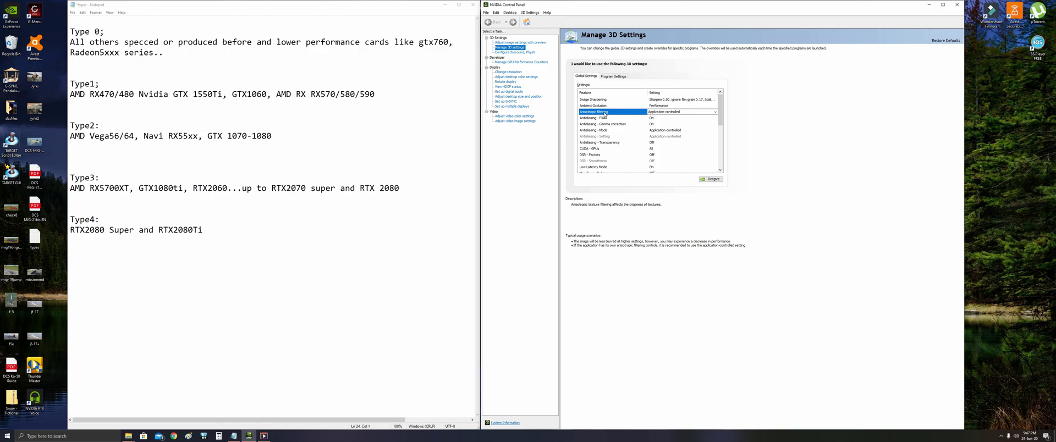
click(651, 112)
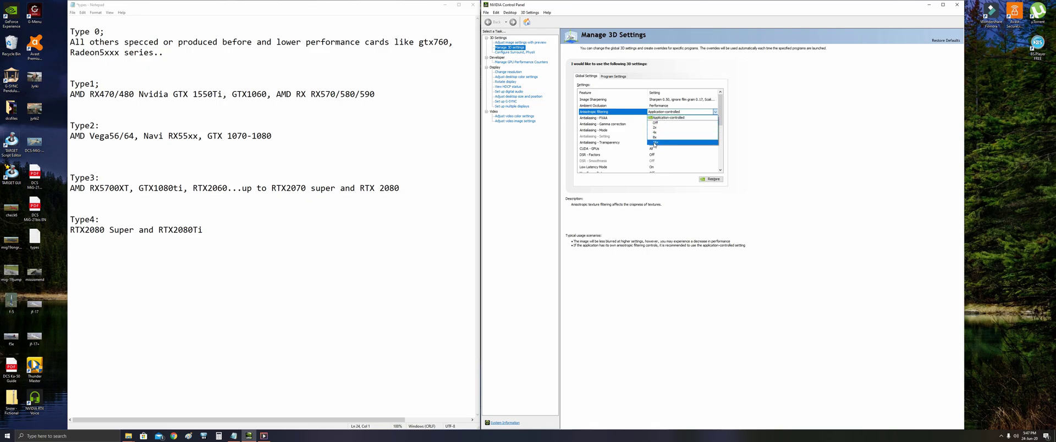
click(654, 117)
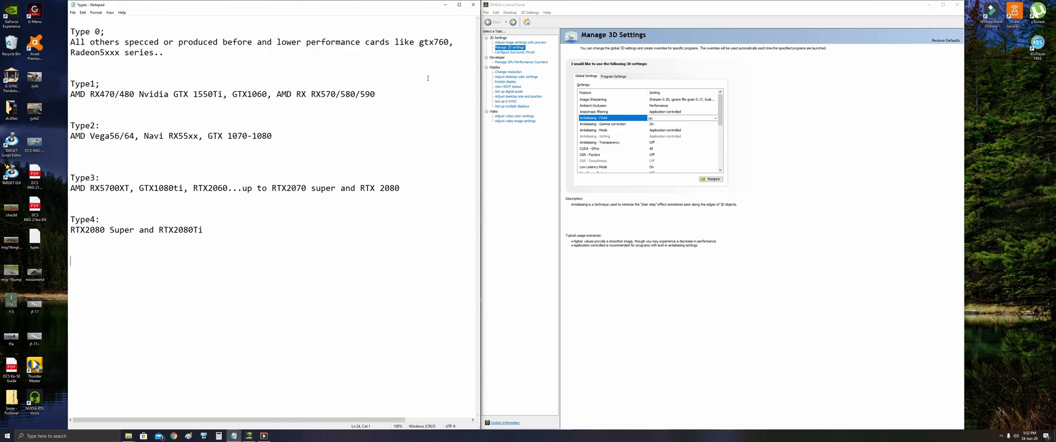
Step: Examine the antialiasing FXAA, gamma correction, mode and transparency settings, followed by the CUDA - GPUs setting
mouse_move(599, 119)
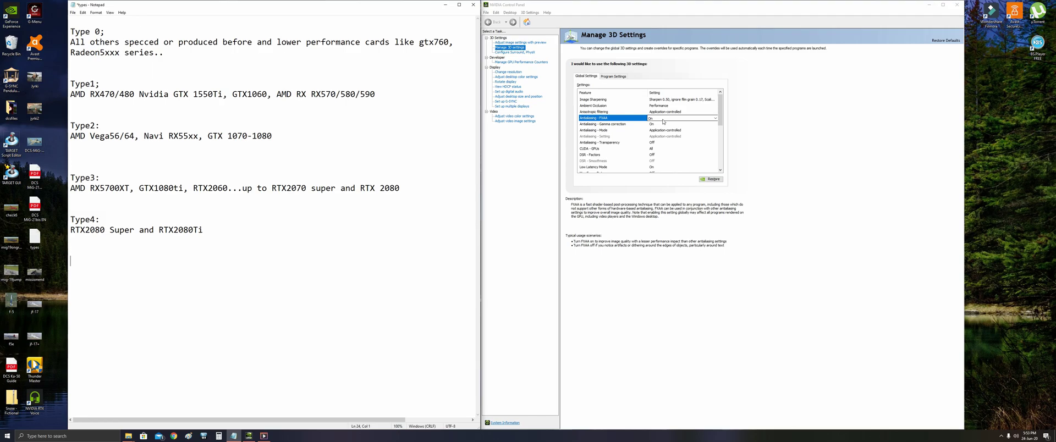
click(585, 126)
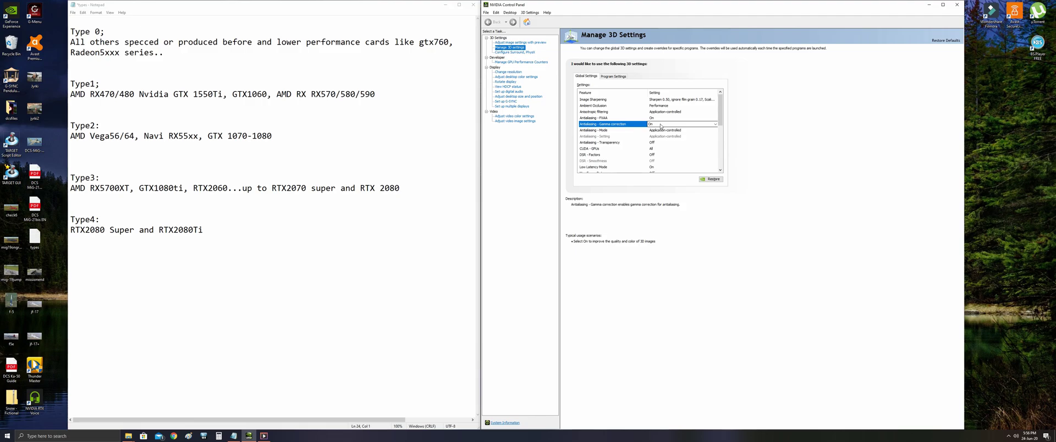
click(587, 130)
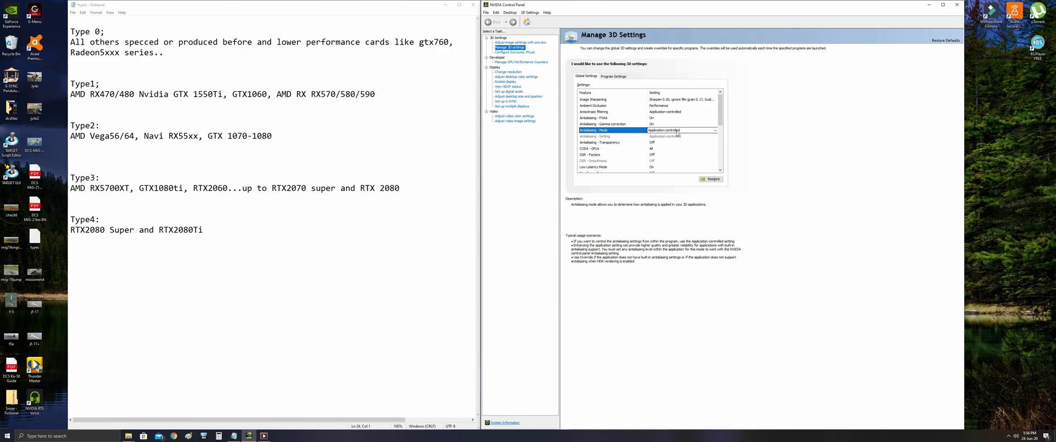
click(587, 143)
click(658, 144)
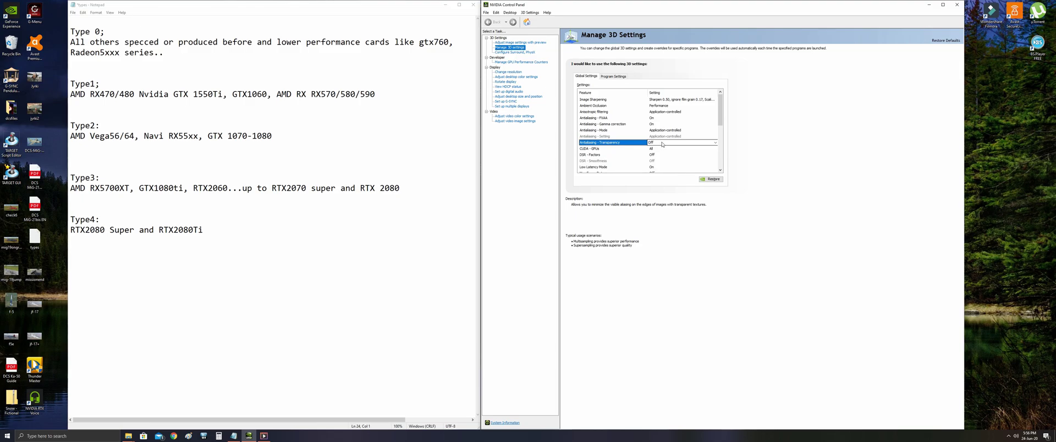
click(585, 151)
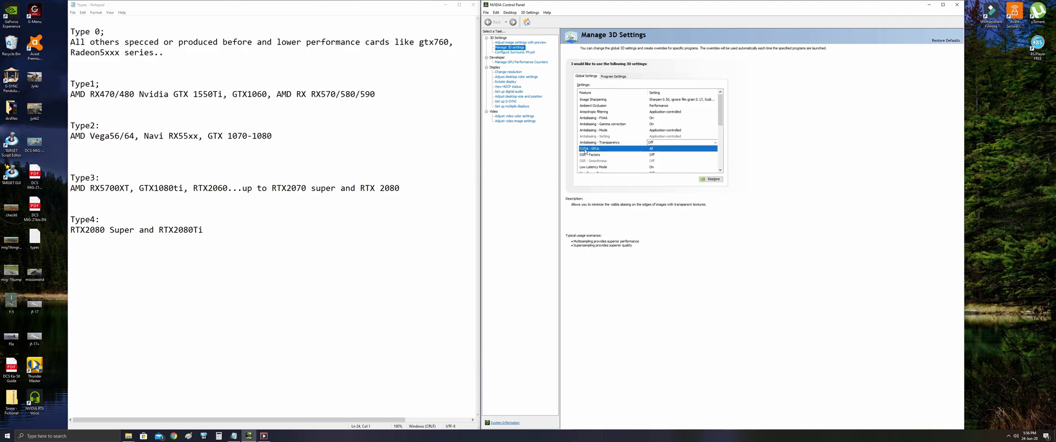
click(660, 149)
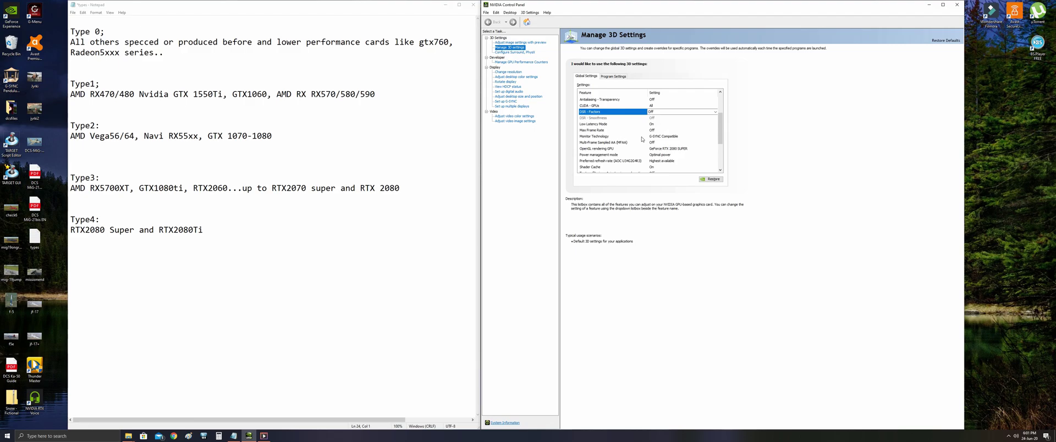
Step: Check the choices for monitor technology and keep G-SYNC Compatible
click(675, 138)
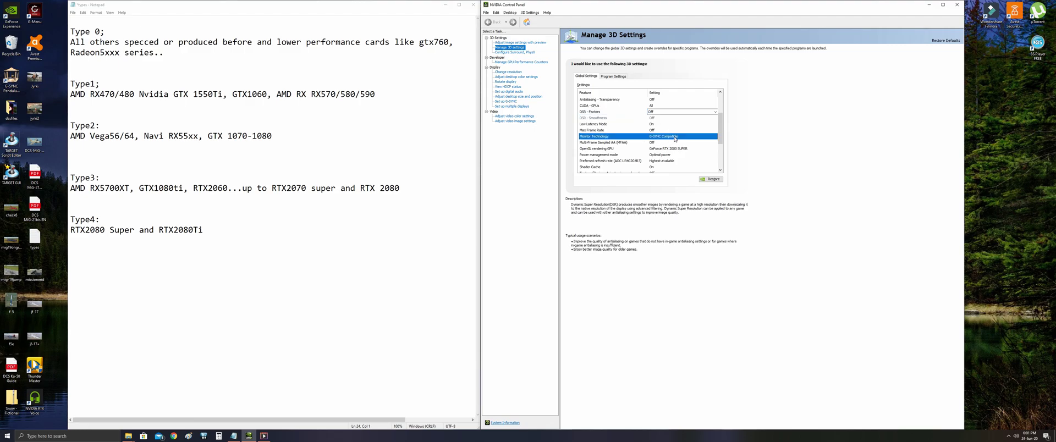
click(675, 138)
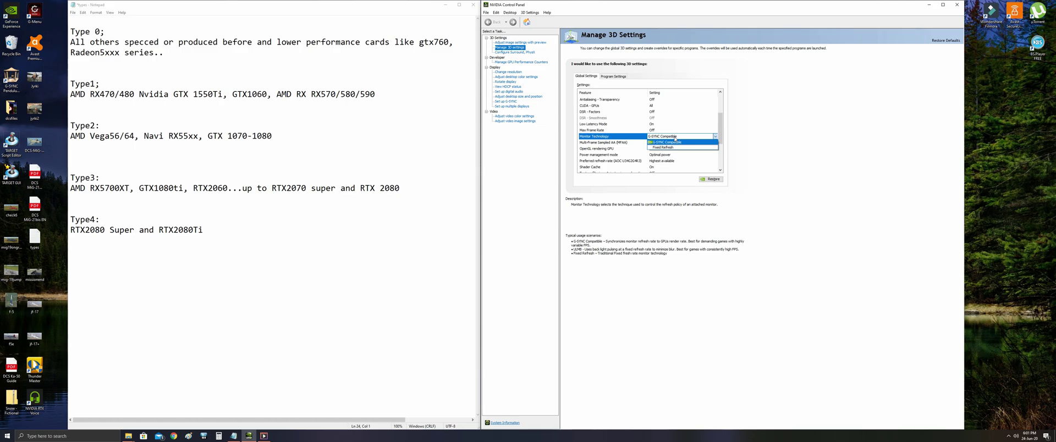
click(675, 139)
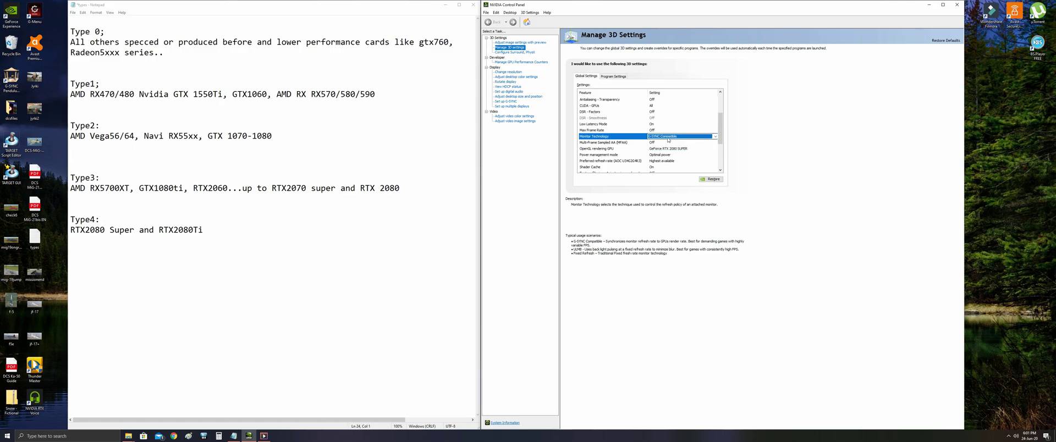
Step: Examine the Multi-Frame Sampled AA and OpenGL rendering GPU settings and the choices for power management mode
click(587, 144)
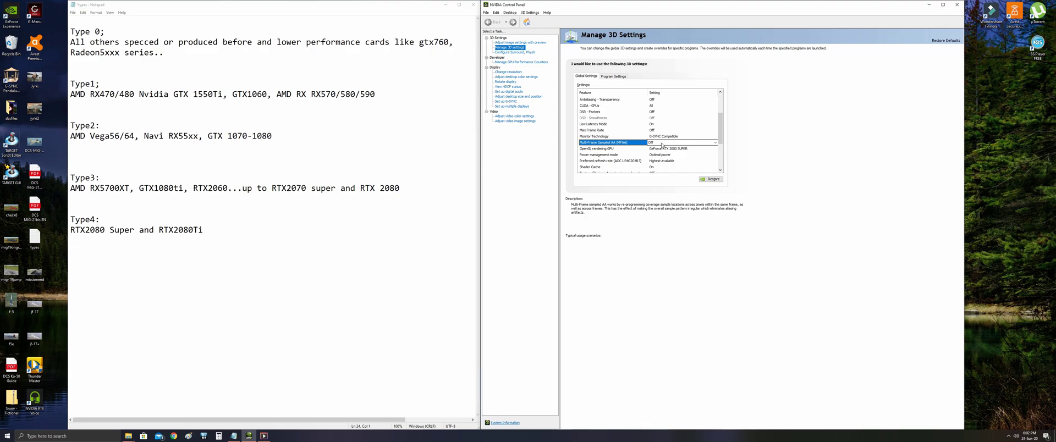
click(590, 151)
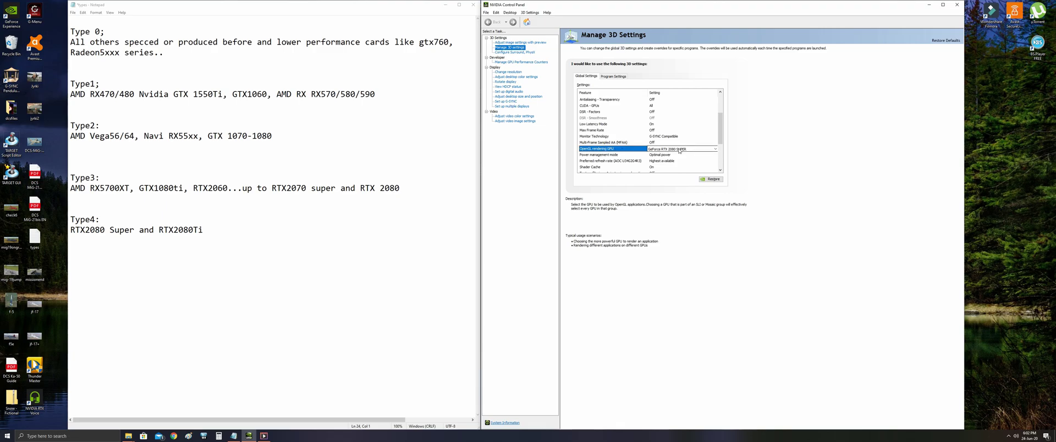
mouse_move(600, 157)
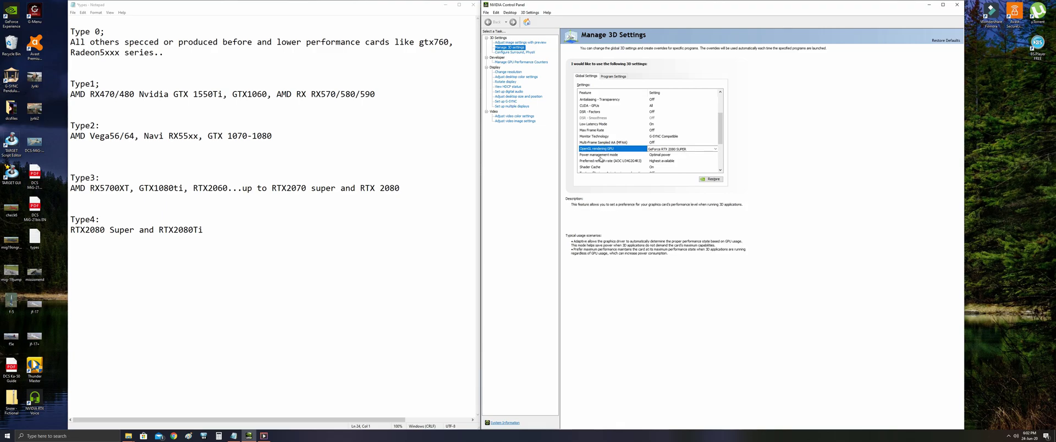
click(671, 155)
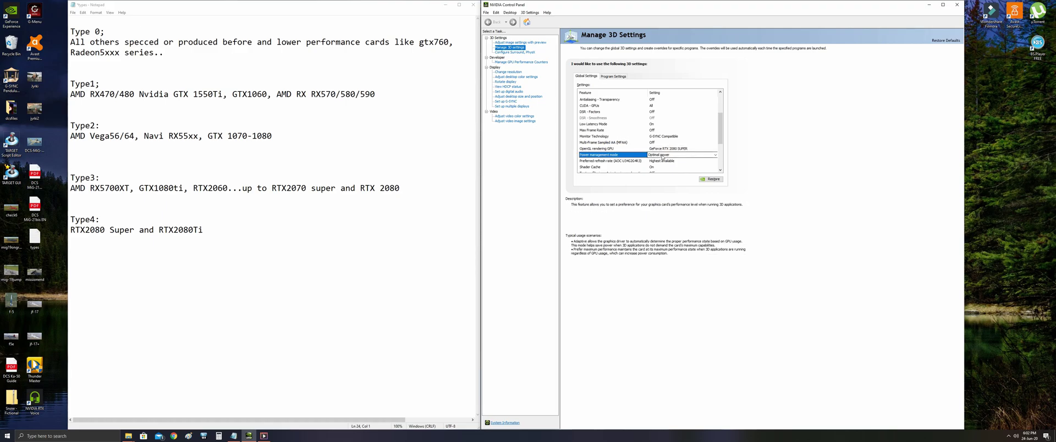
click(674, 156)
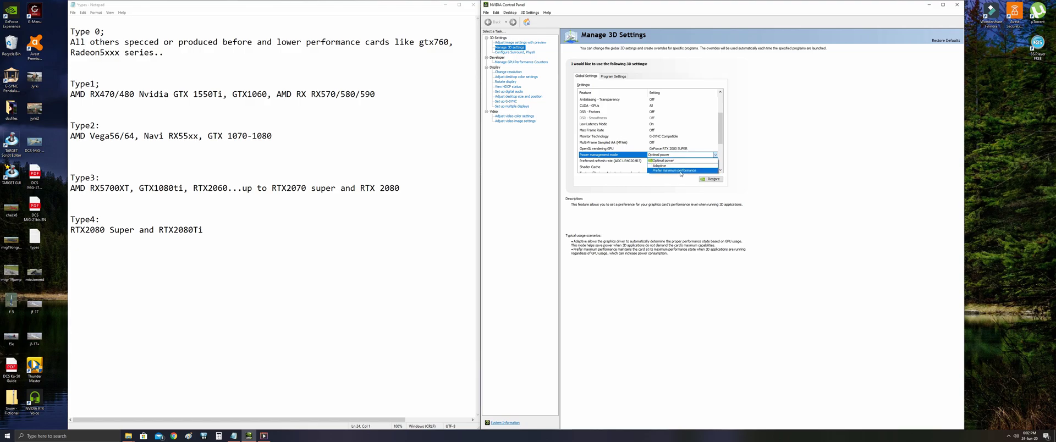
key(Escape)
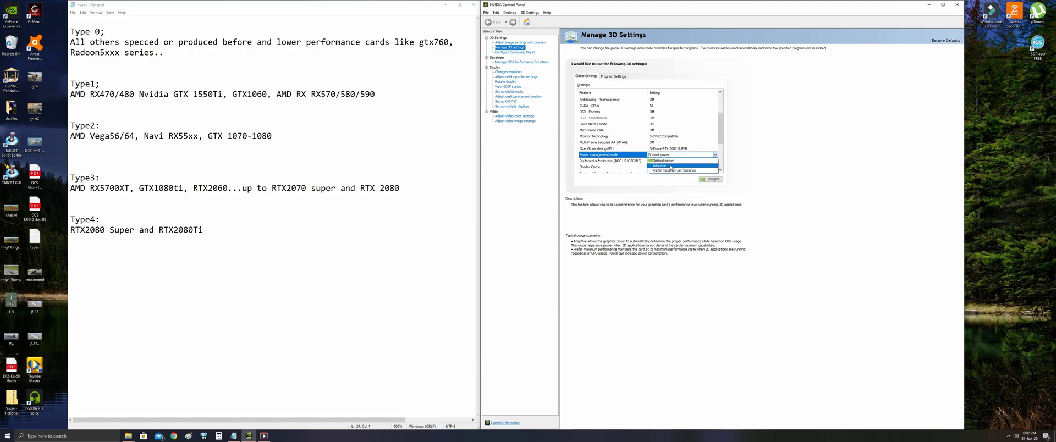
Step: Examine the preferred refresh rate and shader cache settings
scroll(660, 160, down, 2)
click(598, 131)
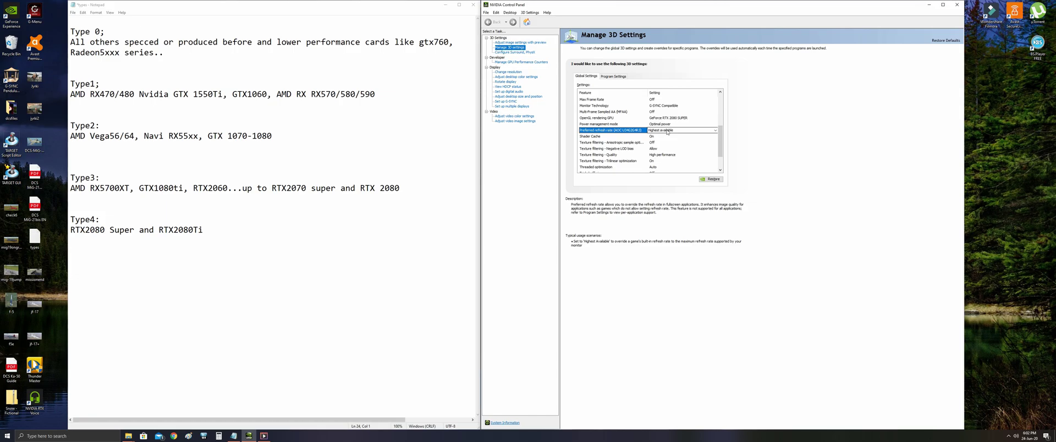
click(591, 137)
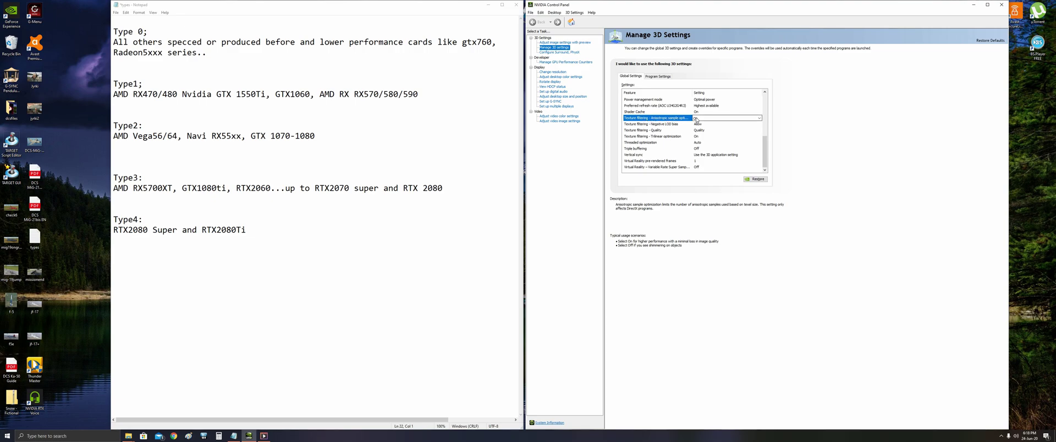
Step: Review the negative LOD bias description and the choices for texture filtering quality, keeping Quality
mouse_move(644, 126)
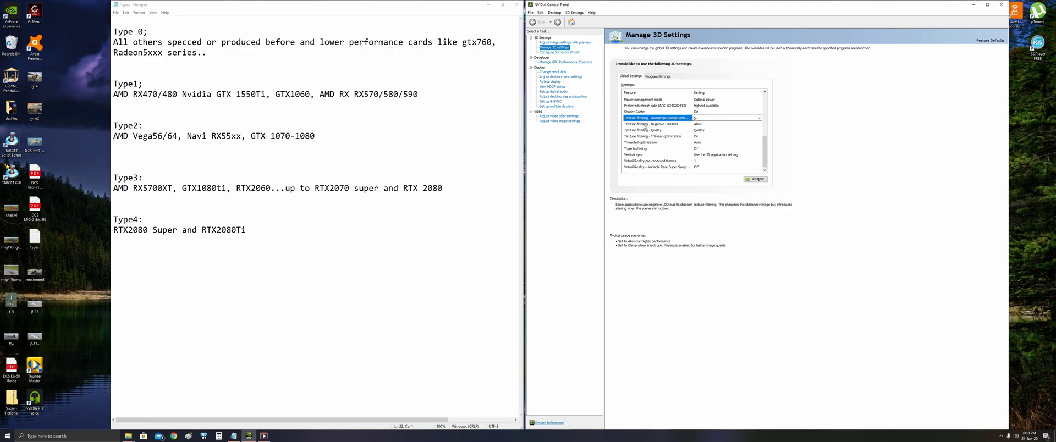
click(703, 132)
click(703, 132)
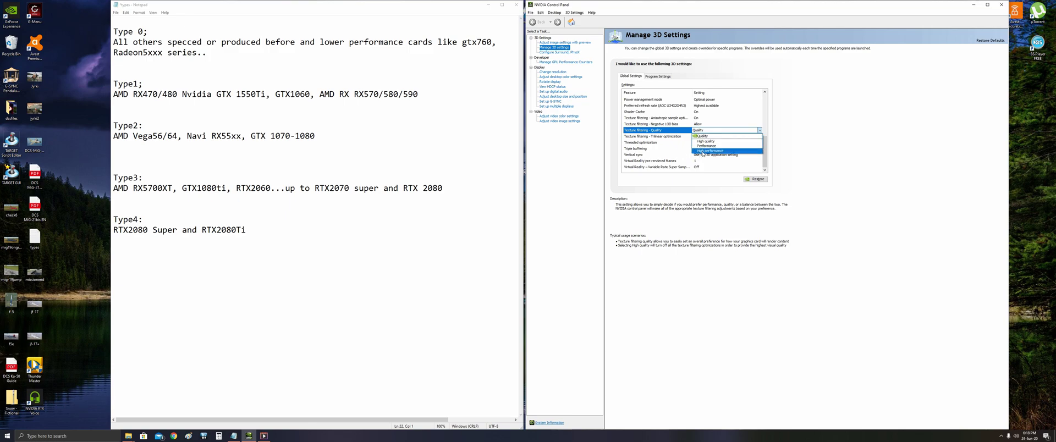
click(660, 132)
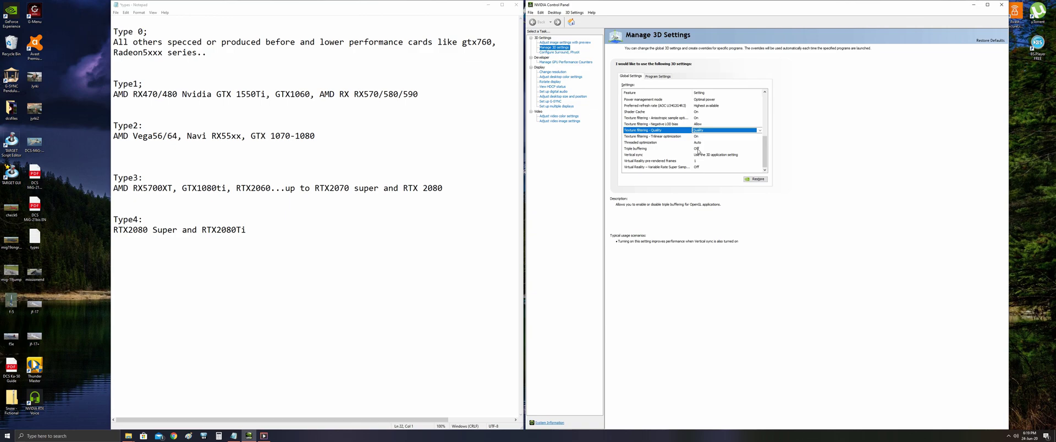
Step: Set the virtual reality pre-rendered frames to 1
mouse_move(638, 157)
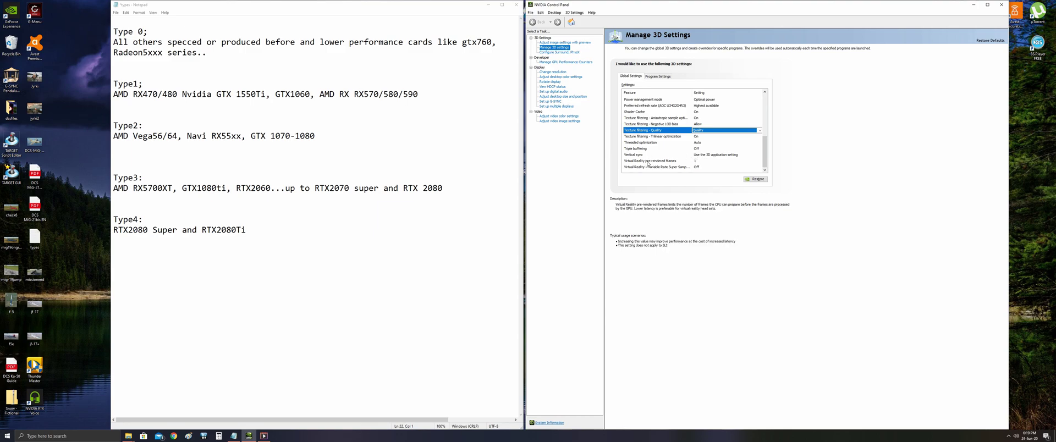
click(699, 163)
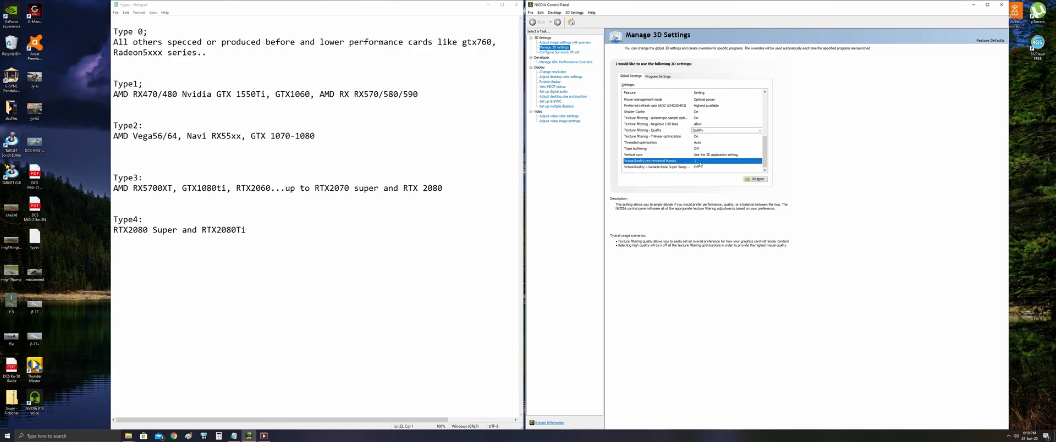
click(700, 163)
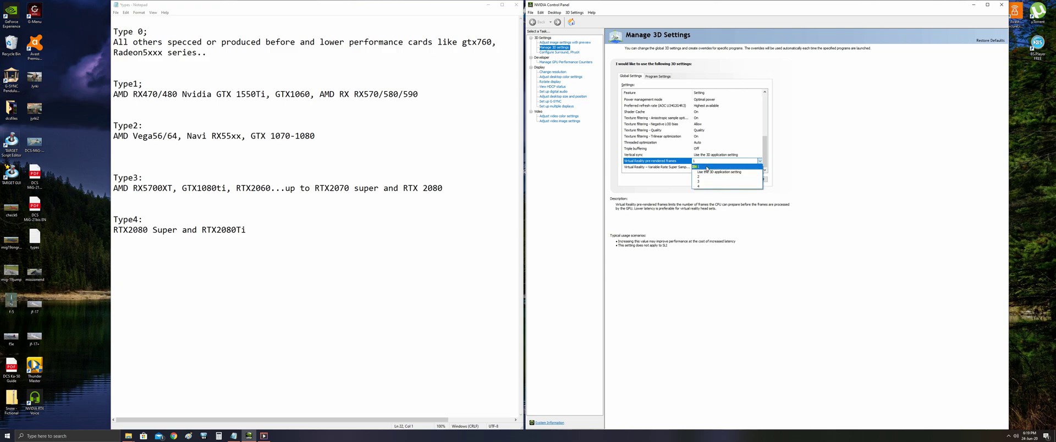
click(706, 168)
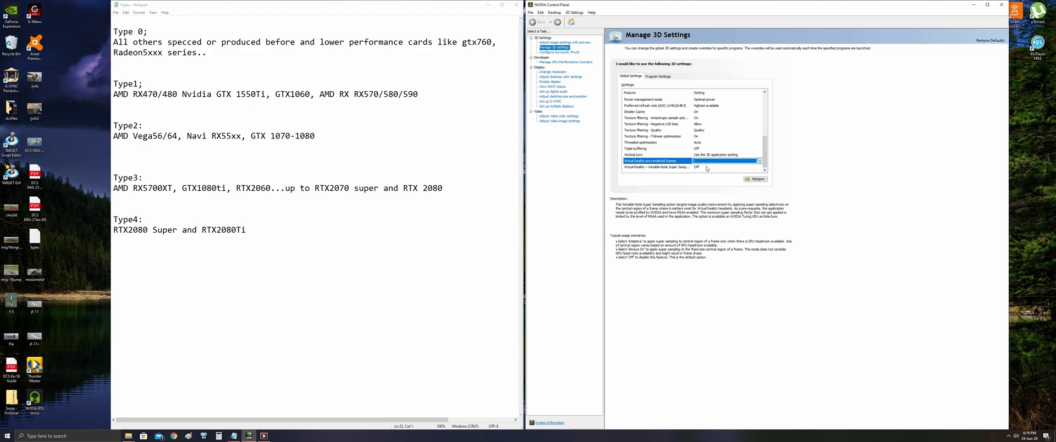
Step: Examine the virtual reality variable rate super sampling setting and its description alongside the pre-rendered frames setting
click(654, 167)
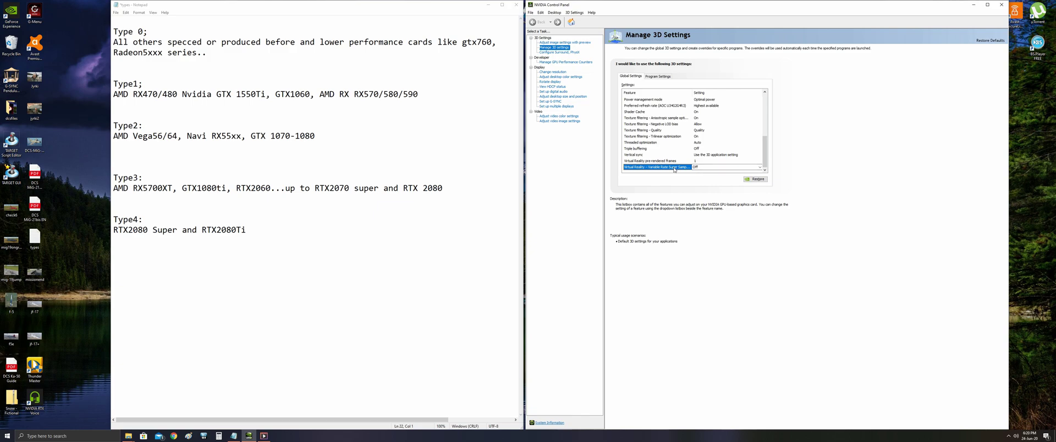
click(654, 161)
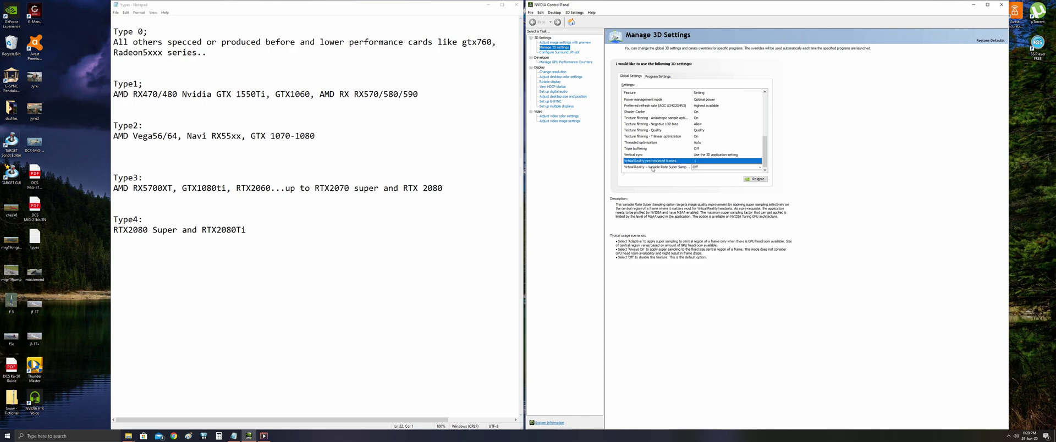
click(652, 167)
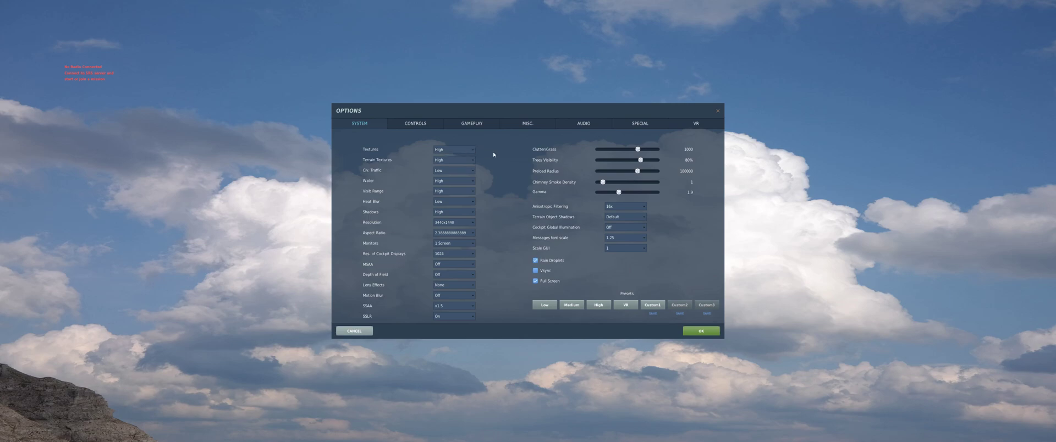
Step: Review the quality choices for textures, terrain textures and water, keeping water on High
click(471, 149)
click(472, 148)
click(472, 161)
click(472, 181)
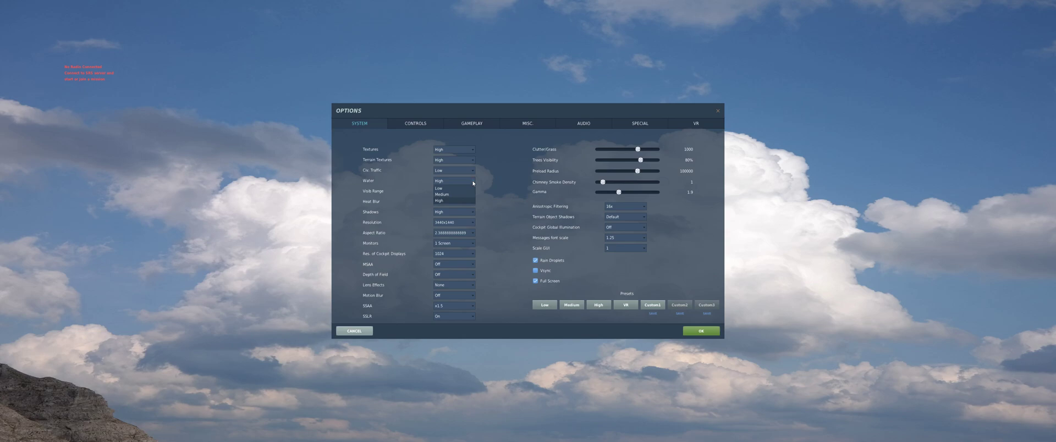
click(467, 201)
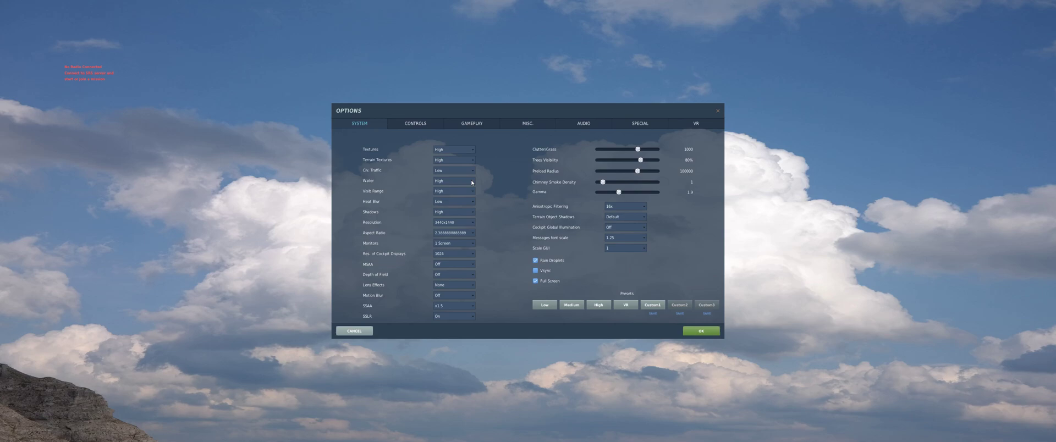
click(471, 182)
click(501, 183)
Step: Review the available visibility range levels, keeping the range on High
click(471, 193)
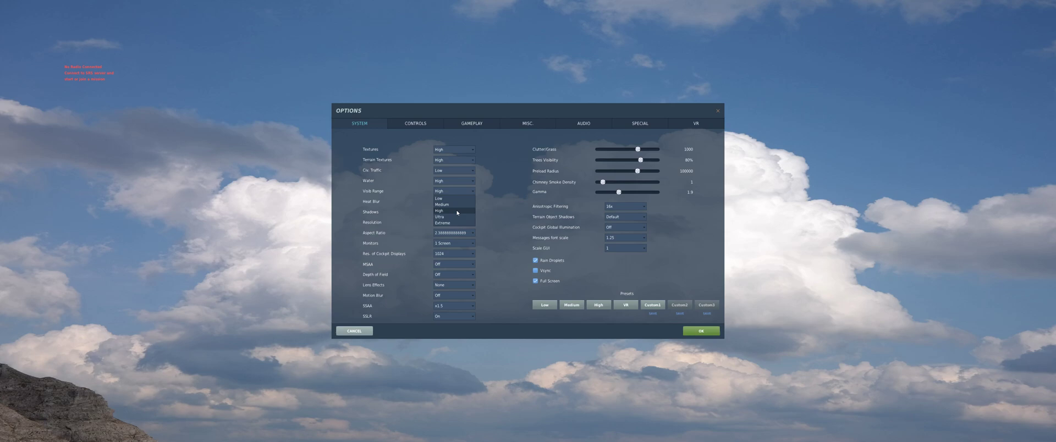
click(456, 211)
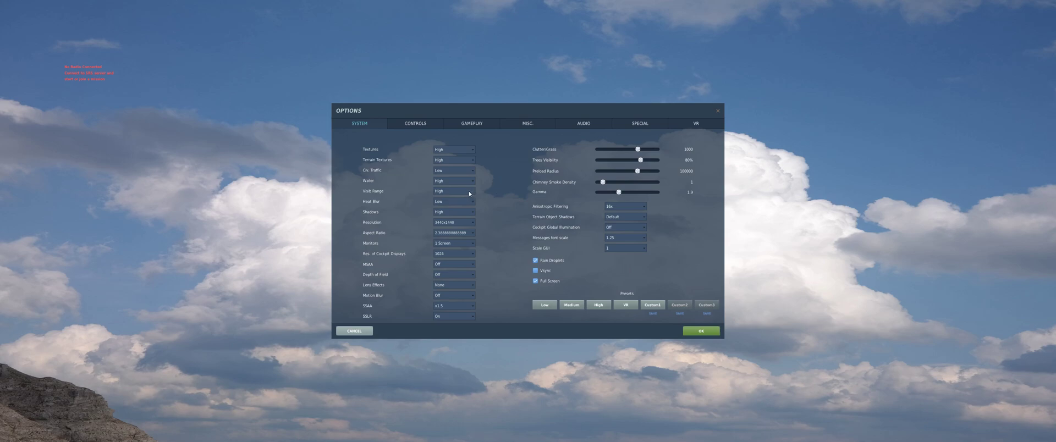
click(469, 193)
click(501, 190)
Step: Review the choices for shadows and cockpit display resolution, keeping shadows on High and the displays on 1024
click(471, 215)
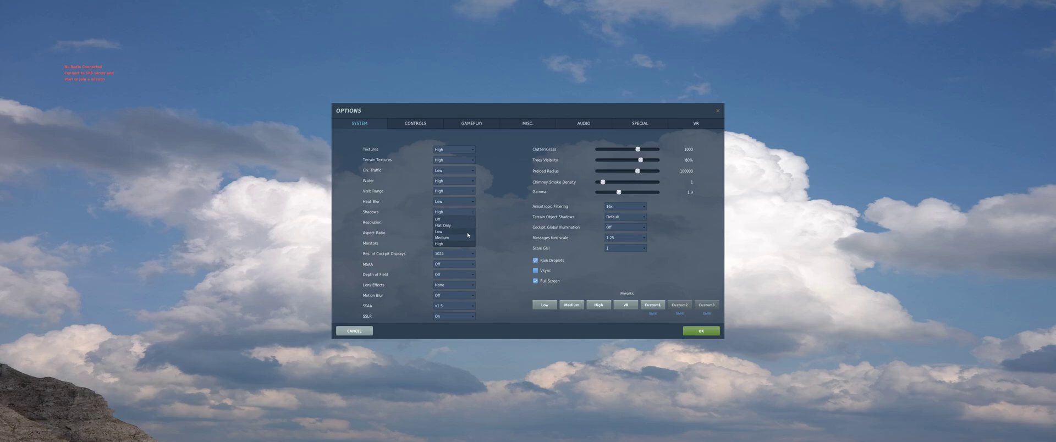
click(502, 207)
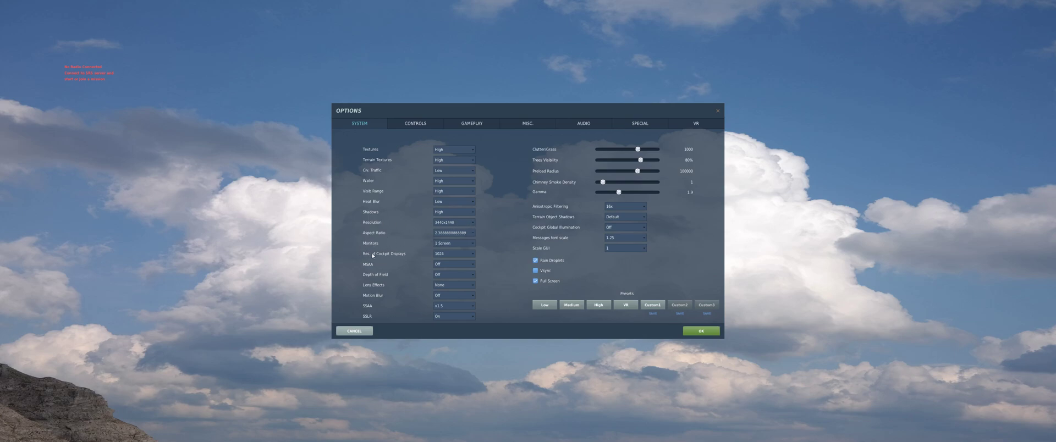
click(471, 254)
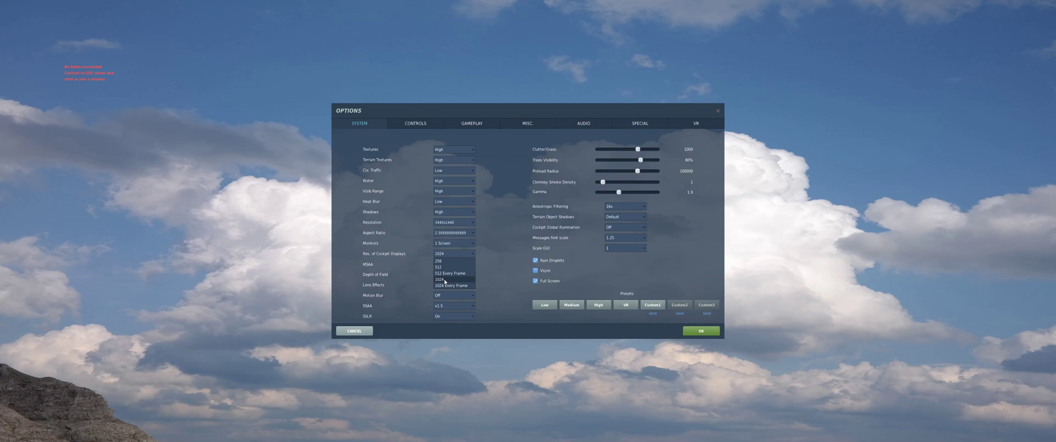
click(470, 254)
click(503, 277)
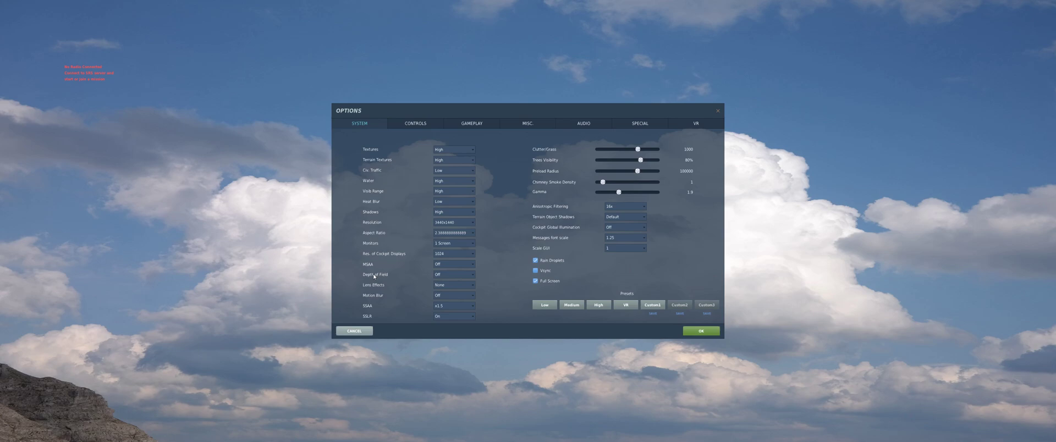
Step: Set the lens effects to Flare and check the SSAA and chimney smoke density settings
click(467, 278)
click(455, 285)
click(454, 305)
mouse_move(604, 183)
mouse_down()
mouse_move(659, 183)
mouse_move(604, 184)
mouse_up()
Step: Examine the anisotropic filtering levels, keeping 16x
click(634, 208)
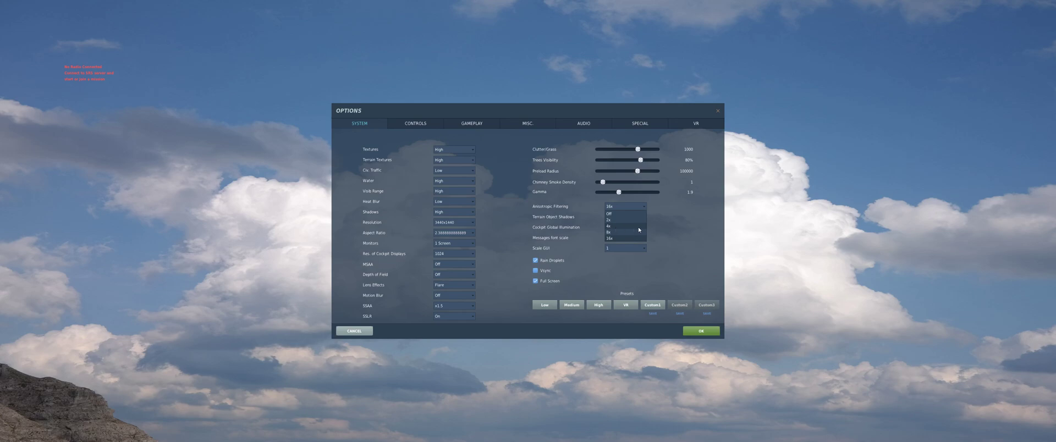
click(678, 215)
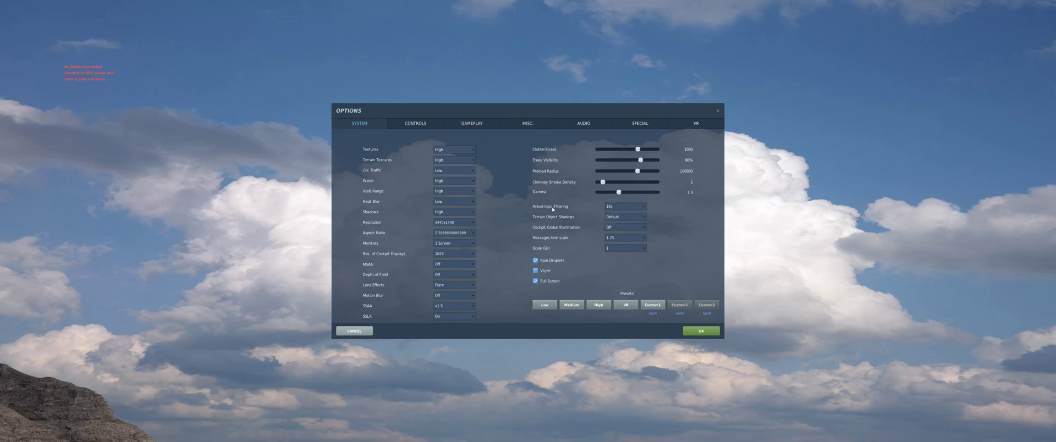
click(623, 210)
click(662, 226)
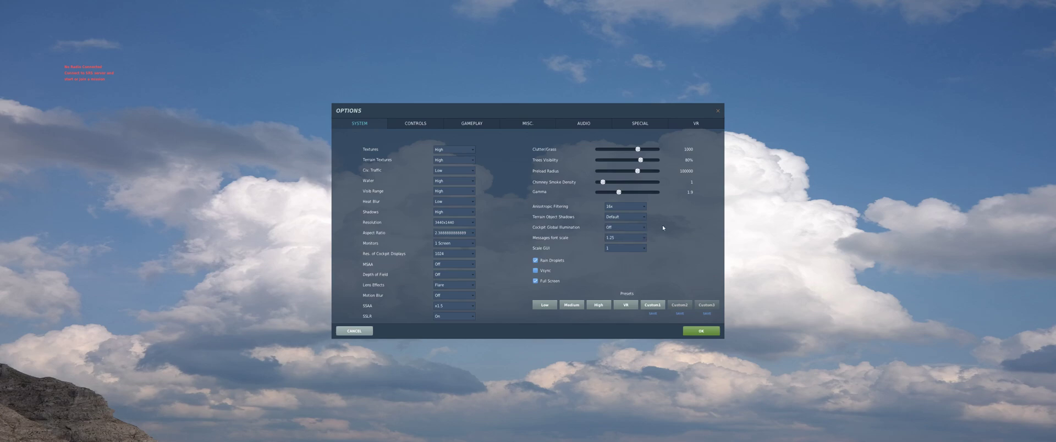